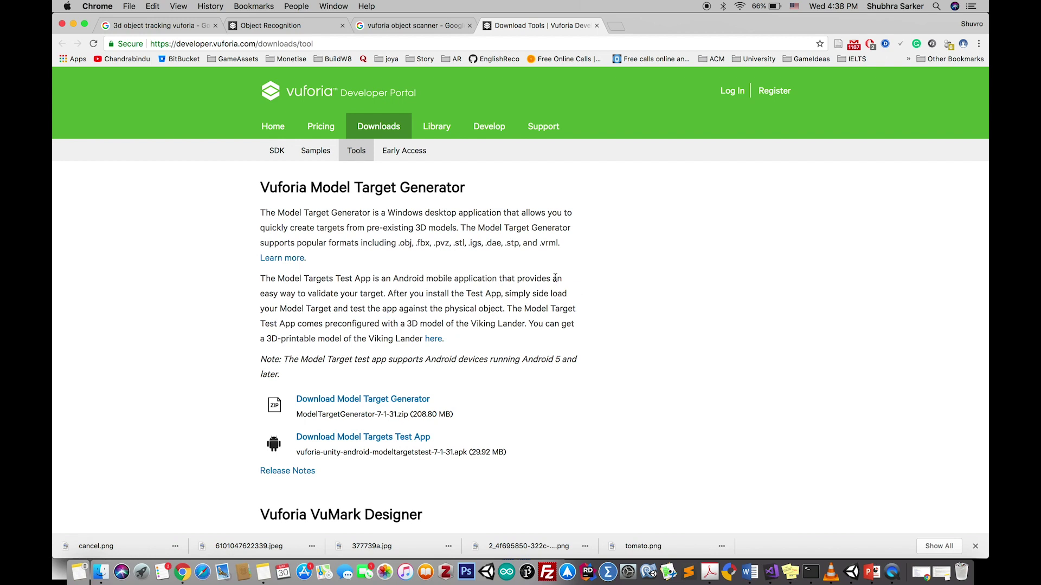
Step: Scroll the Tools page to the Vuforia Object Scanner's ObjectScanningTarget.PNG printout link
scroll(555, 278, down, 1)
scroll(554, 277, up, 1)
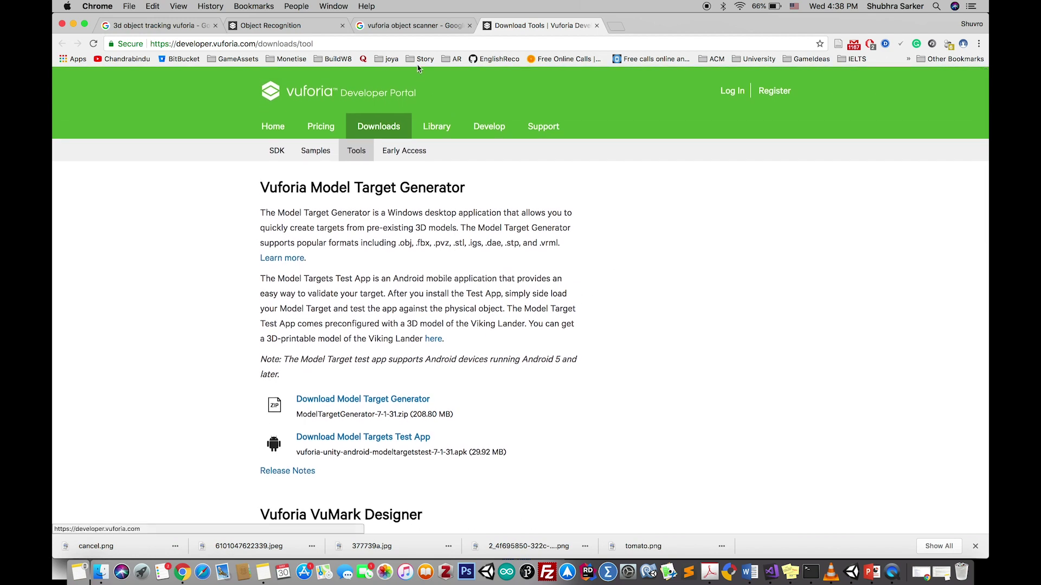
key(super+l)
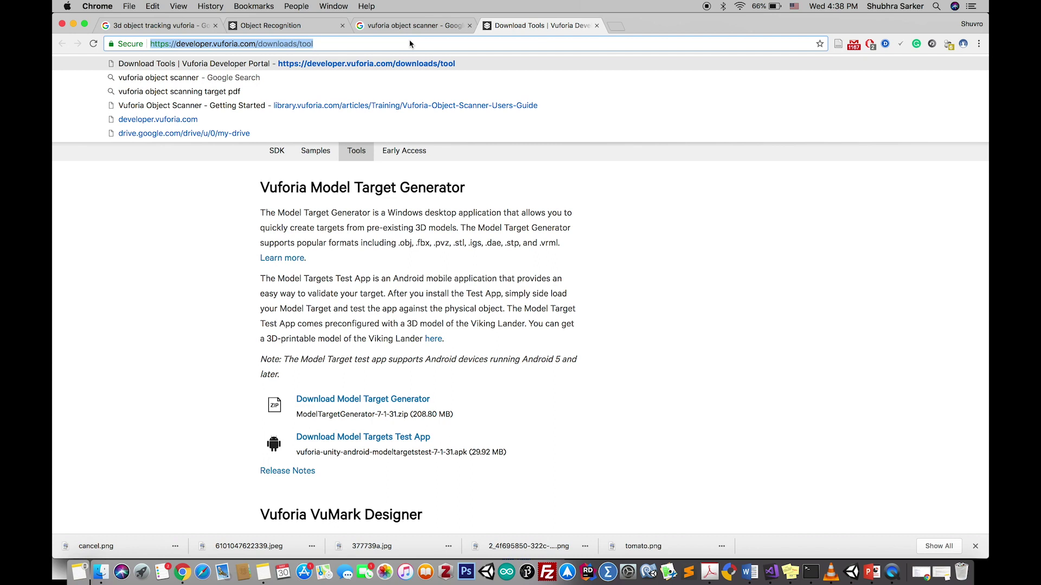
click(304, 241)
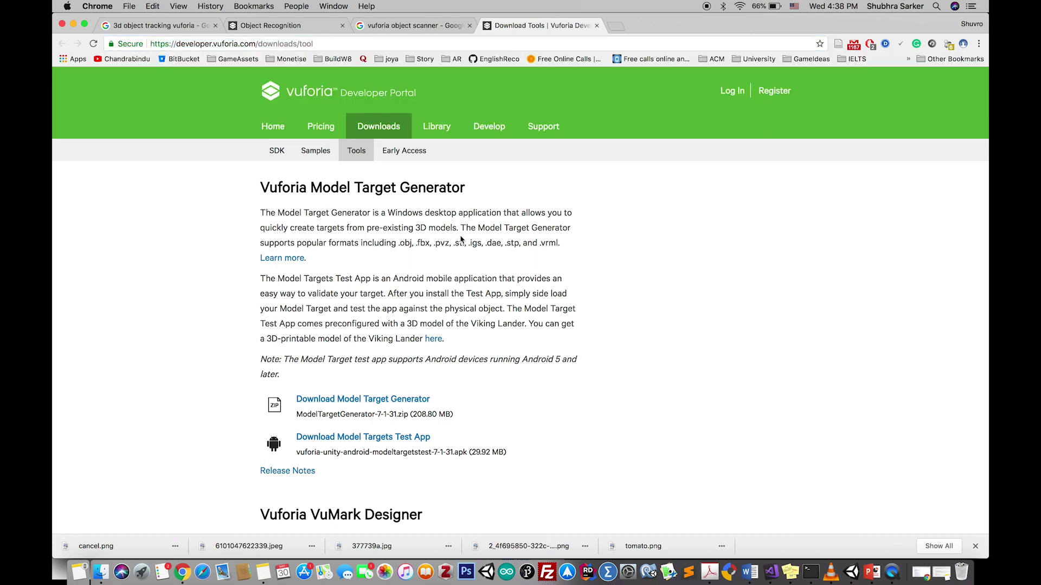
scroll(461, 239, down, 12)
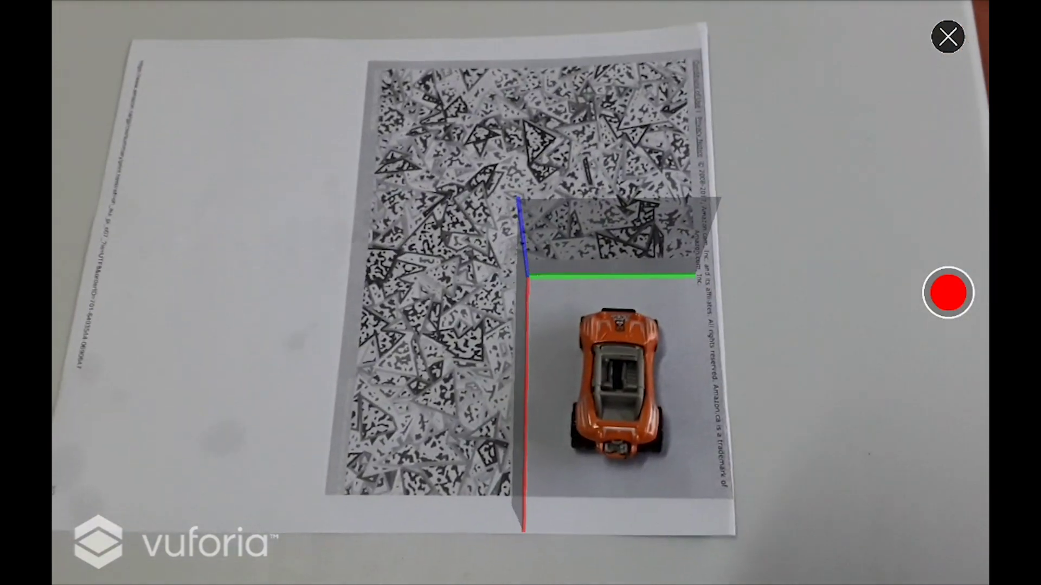
Step: Start recording the toy car scan on the printed target
click(948, 293)
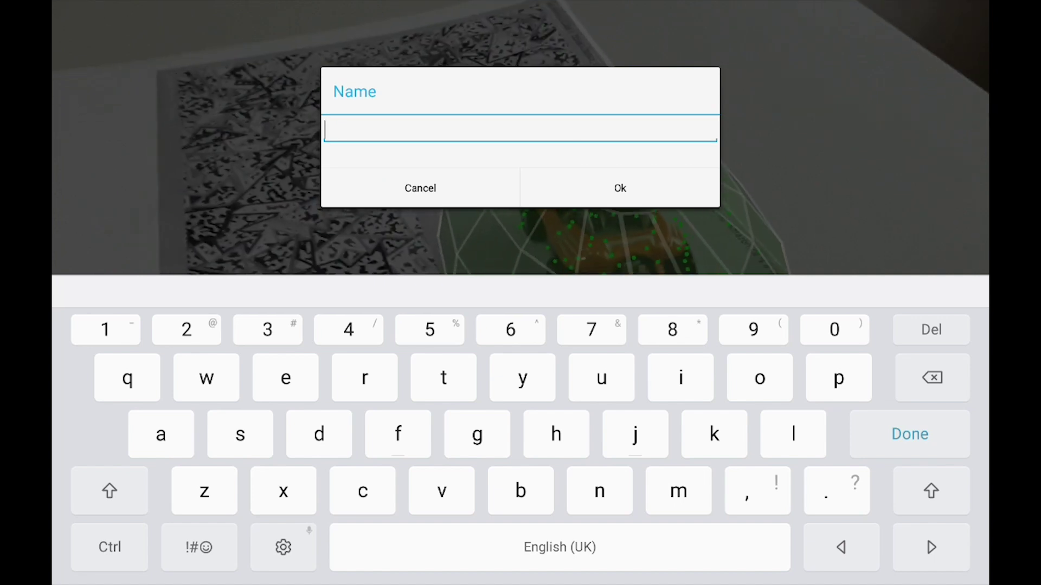
Step: Name the scan car3 and return to the full-screen scanner
text(ca)
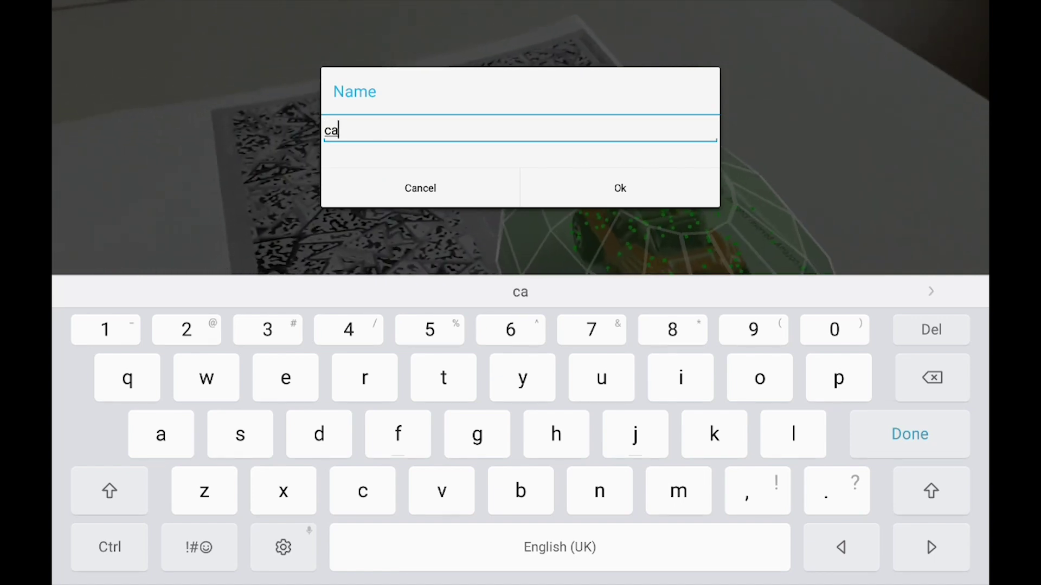
text(r)
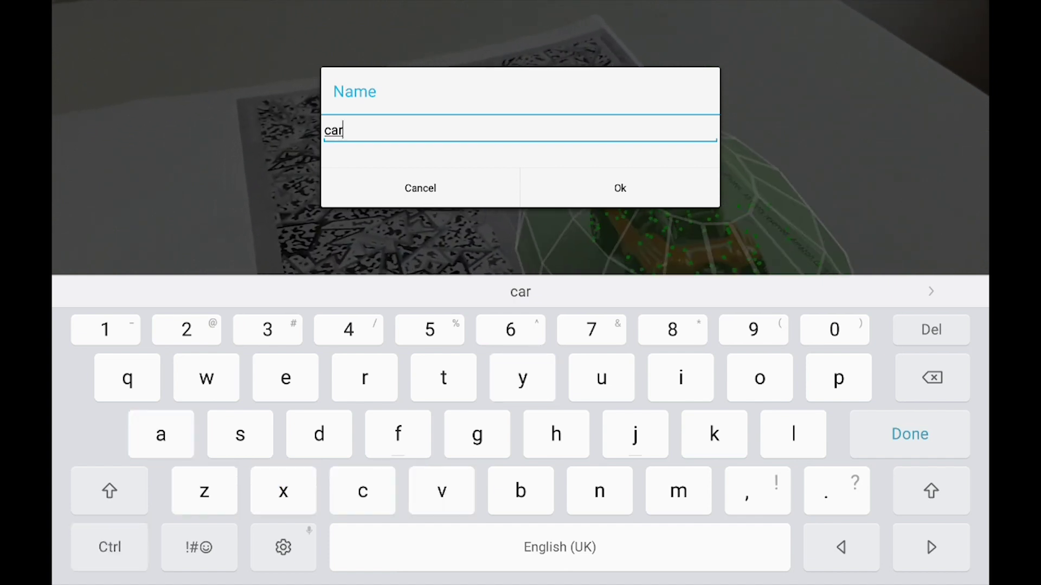
text(3)
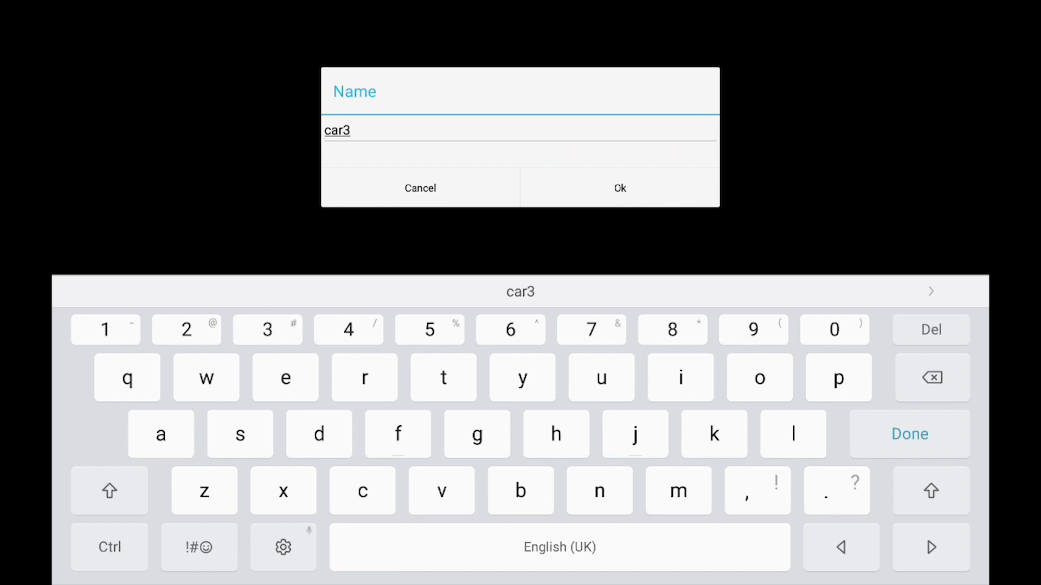
key(alt+Tab)
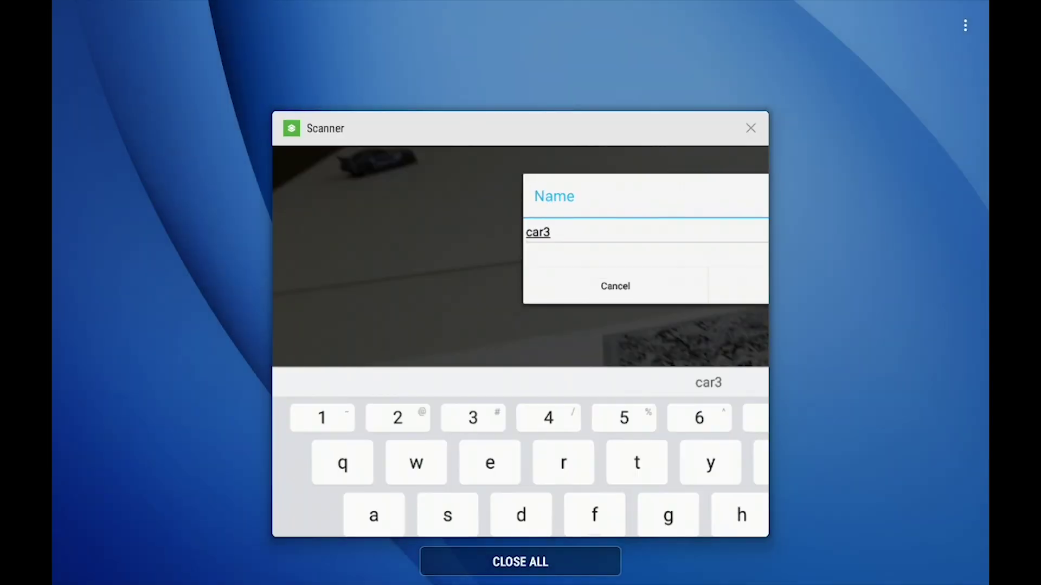
key(alt+Tab)
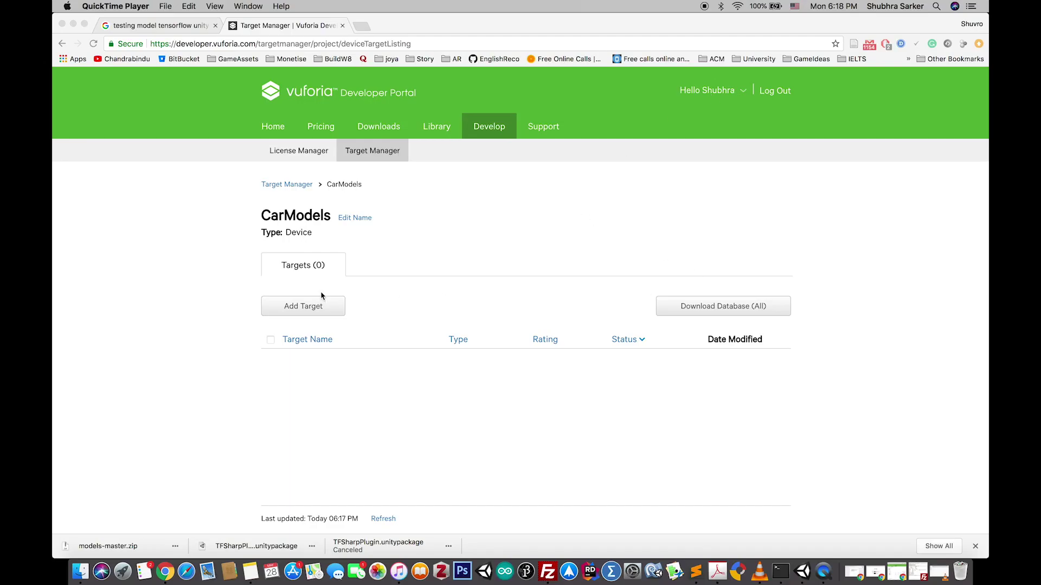
Step: Add car.od to CarModels as a 3D Object target named car2
click(312, 306)
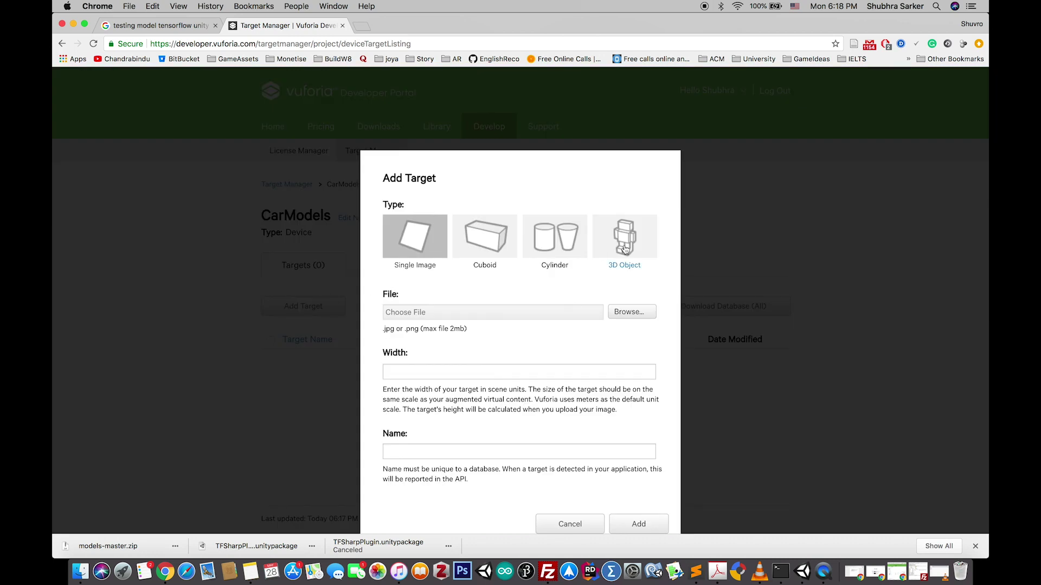
click(629, 242)
click(636, 316)
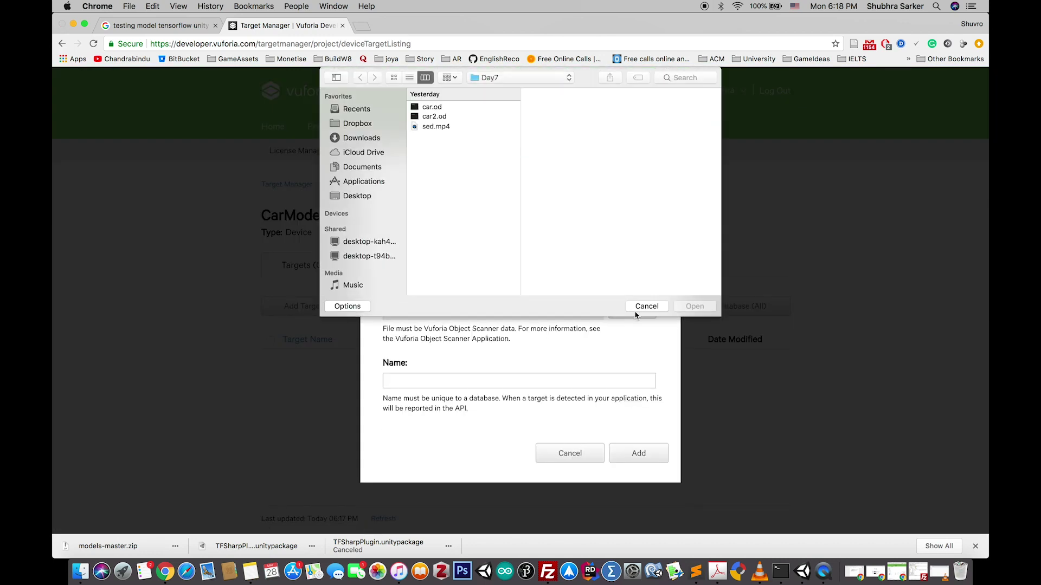
click(433, 108)
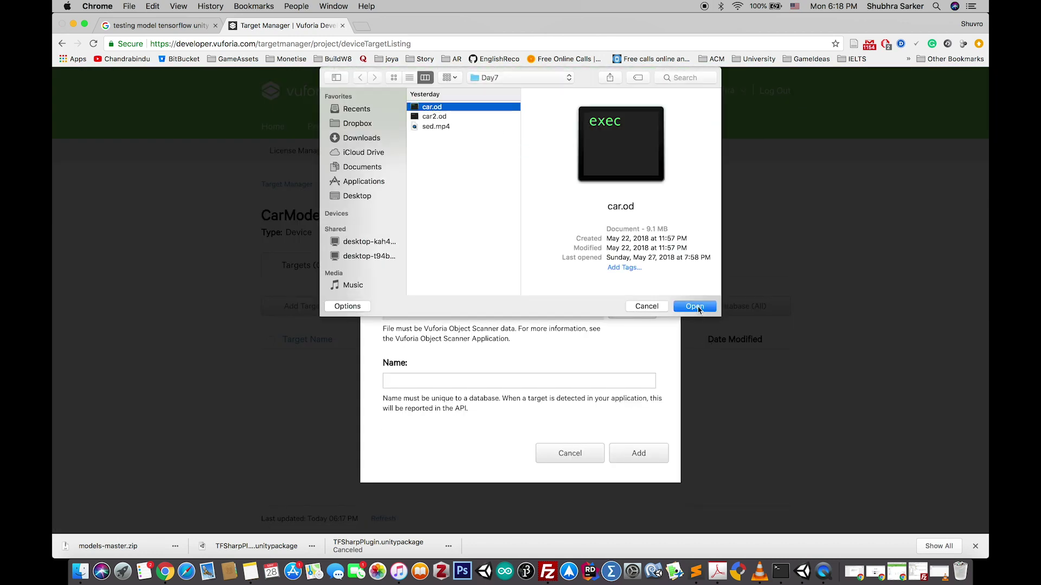
click(696, 307)
click(455, 378)
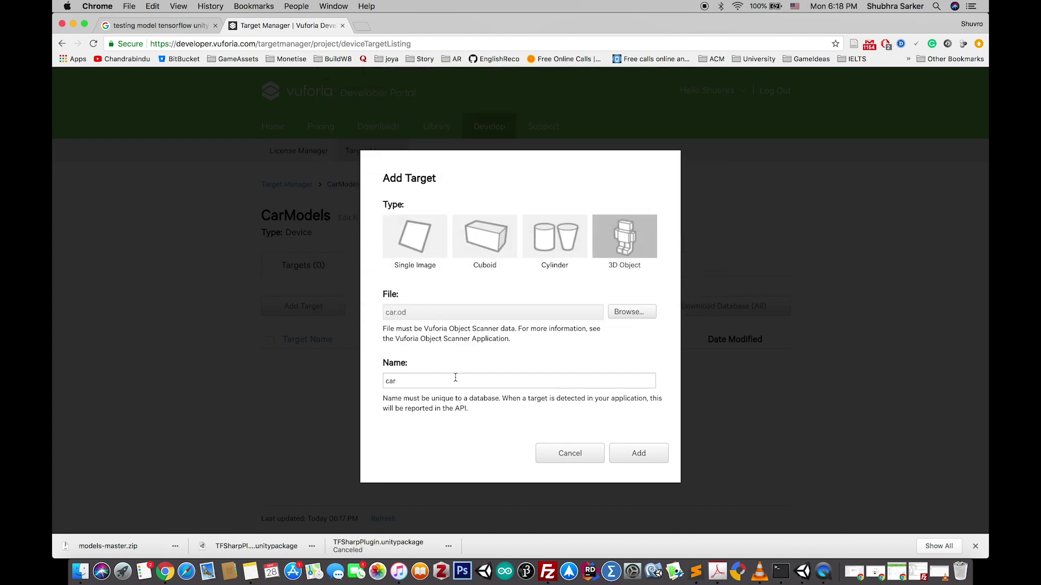
text(2)
key(Return)
Step: Download both targets as a Unity Editor database into the Day7 folder
click(270, 340)
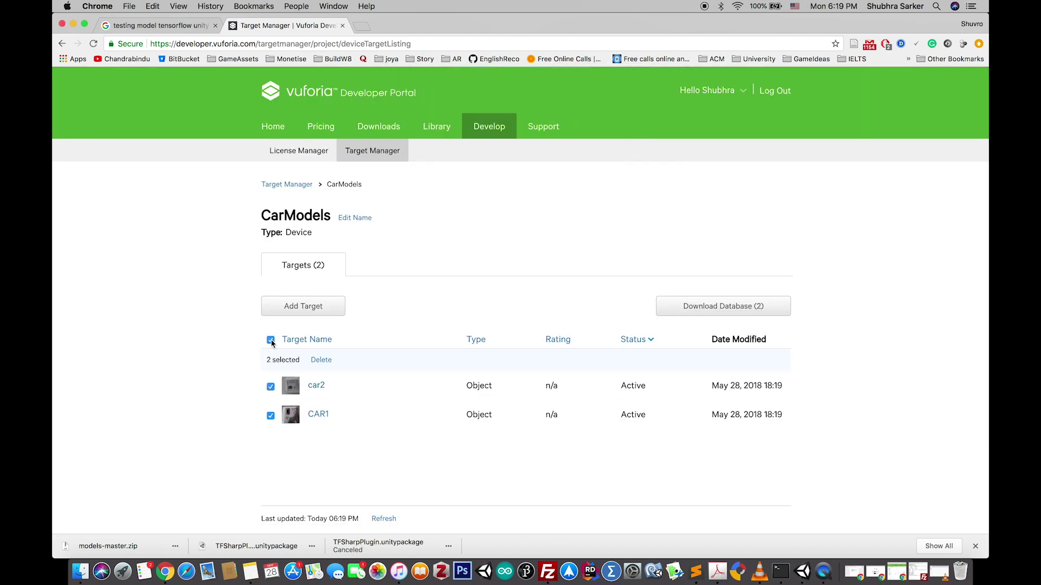
click(740, 308)
click(407, 337)
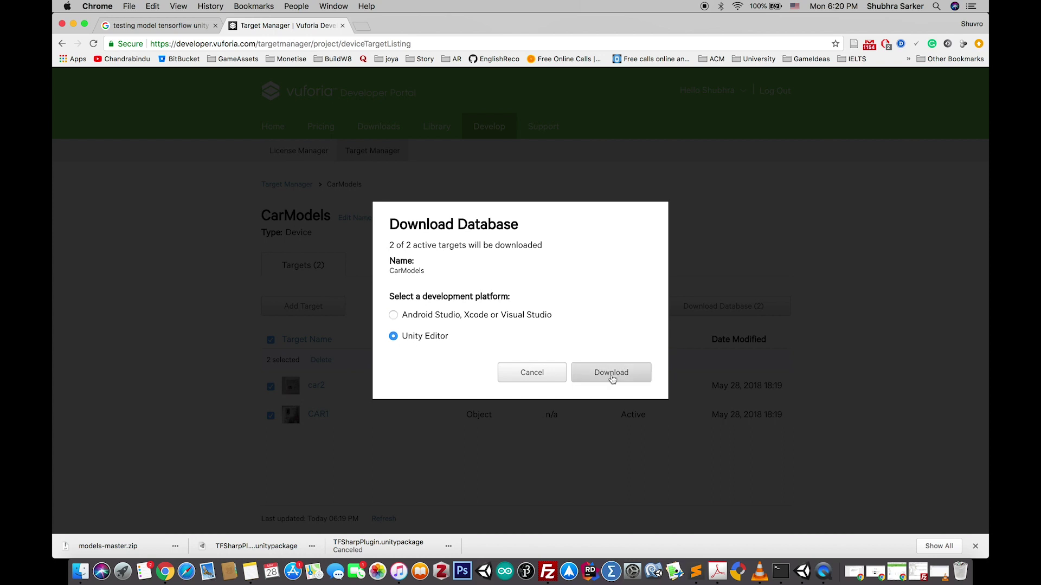
click(612, 374)
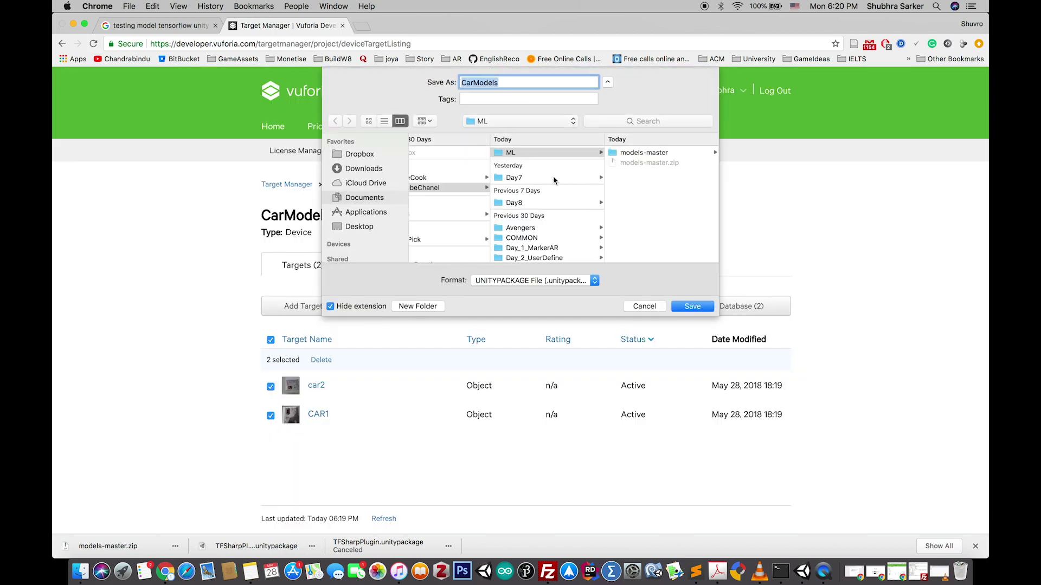
click(554, 180)
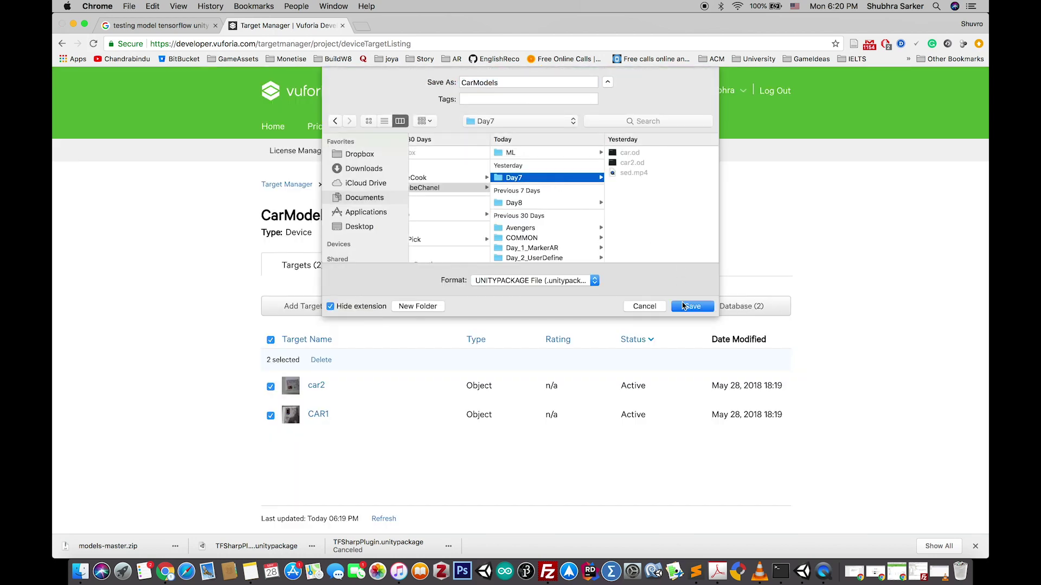
click(684, 307)
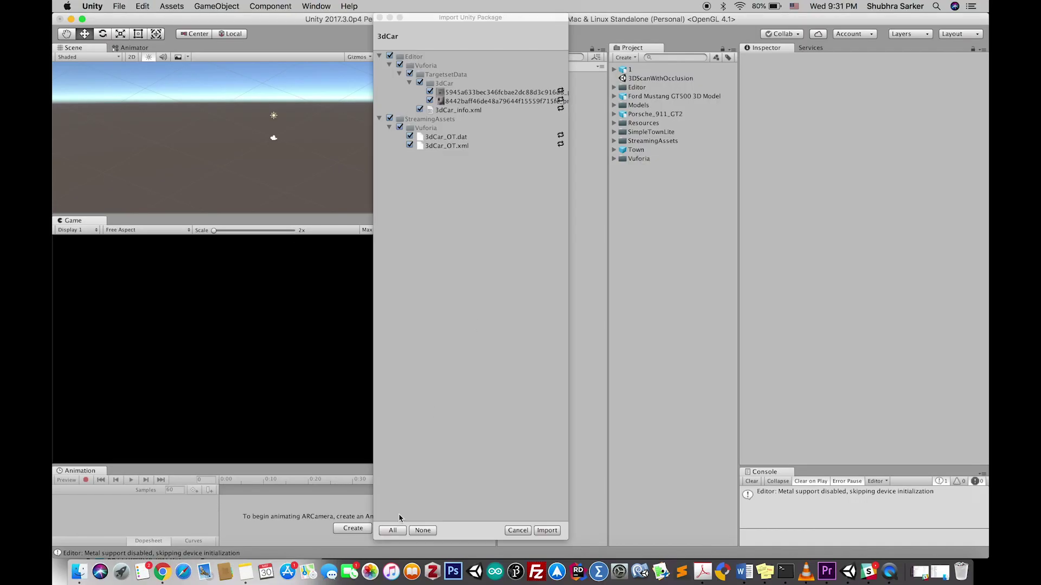
Step: Import 3dCar.unitypackage from the Day7 folder and clear the console's import errors
click(547, 531)
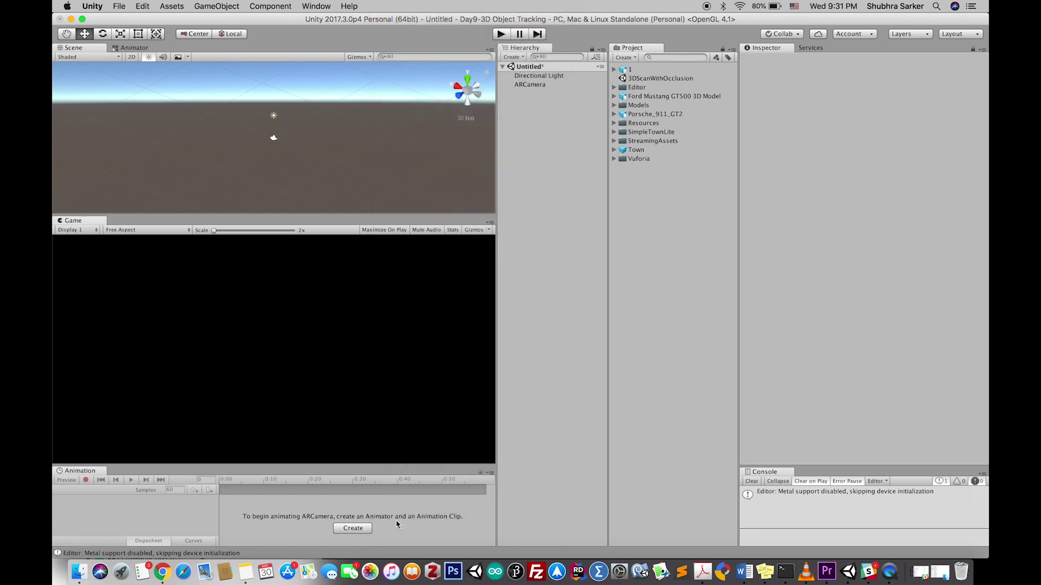
click(79, 572)
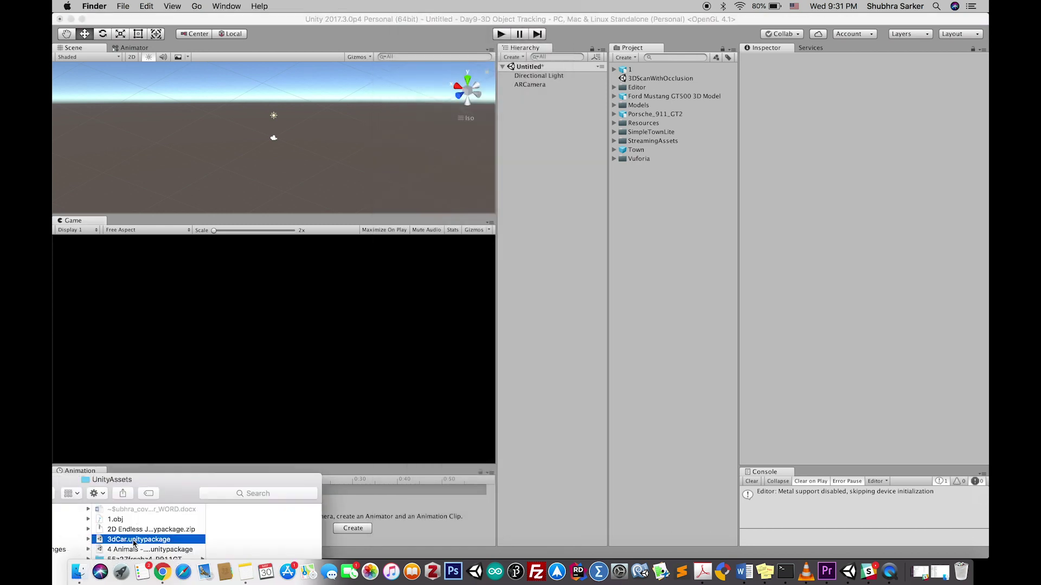
double_click(134, 541)
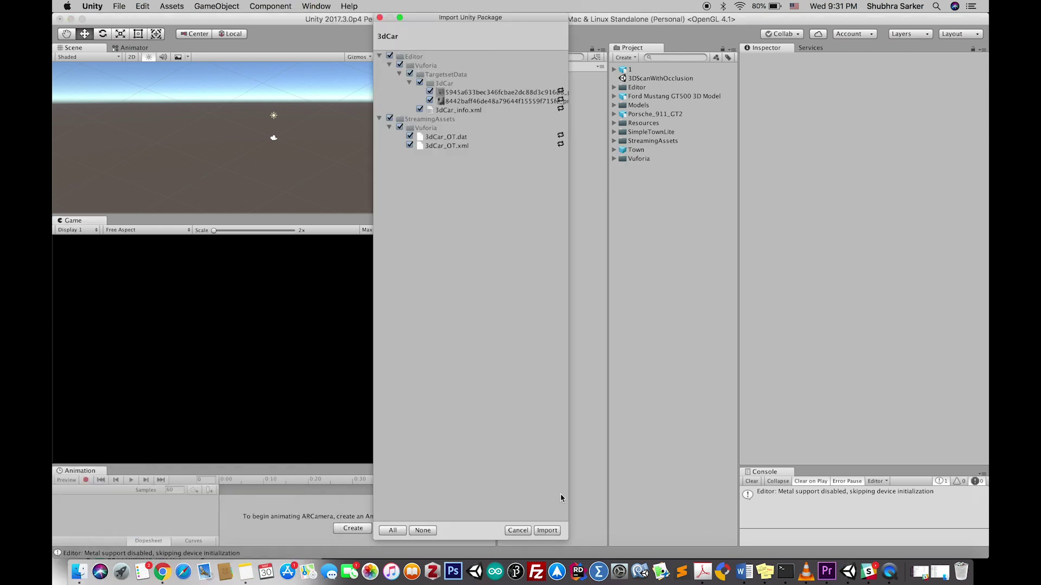
click(548, 531)
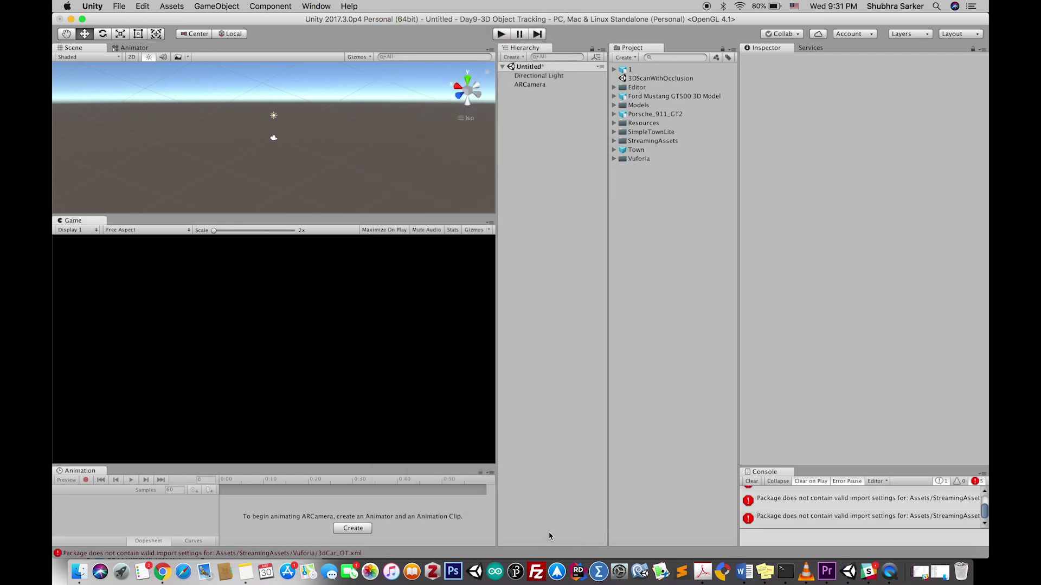
click(752, 481)
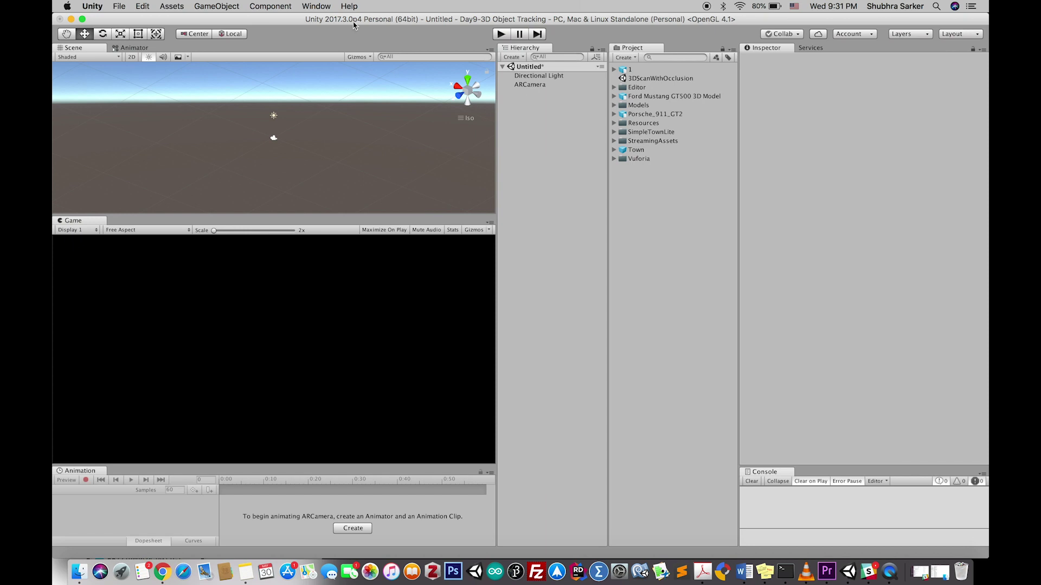
click(319, 6)
Step: Check the Vuforia Configuration, then create a Vuforia 3D Scan ObjectTarget
click(341, 76)
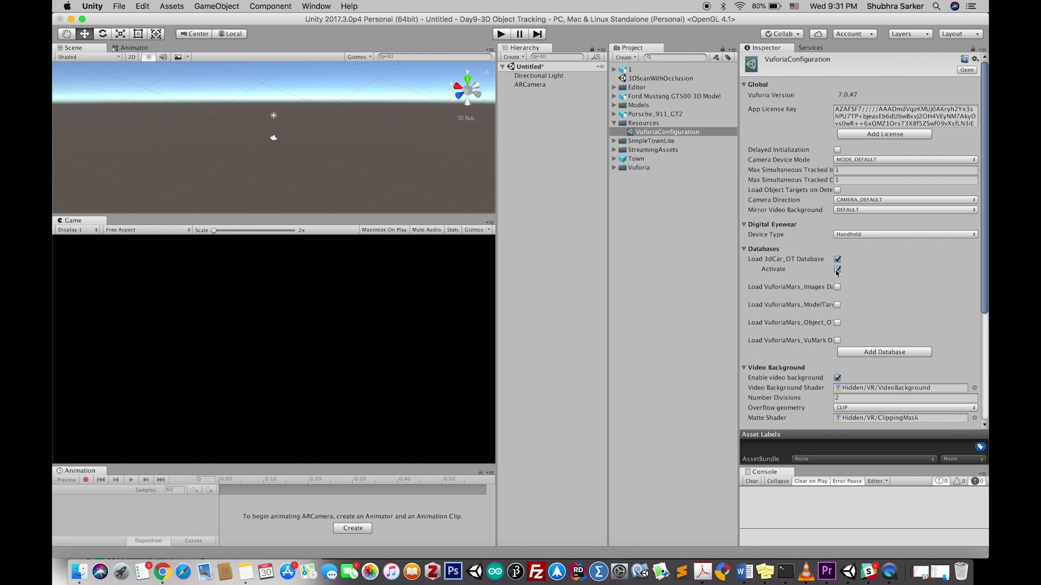
click(513, 58)
mouse_move(533, 152)
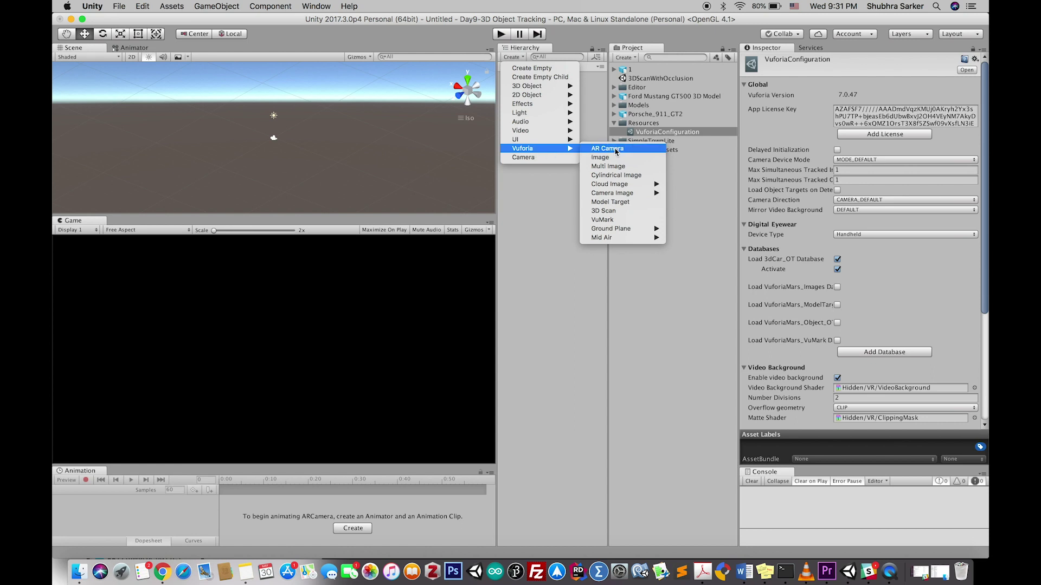
click(603, 211)
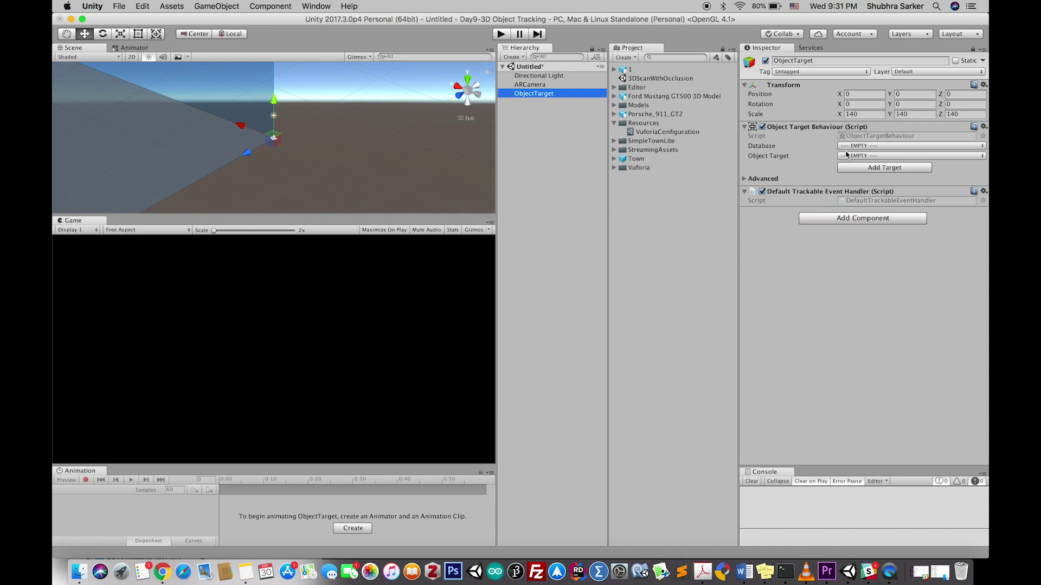
Step: Set the ObjectTarget's Database to 3dCar_OT and Object Target to CarModel3D
click(848, 146)
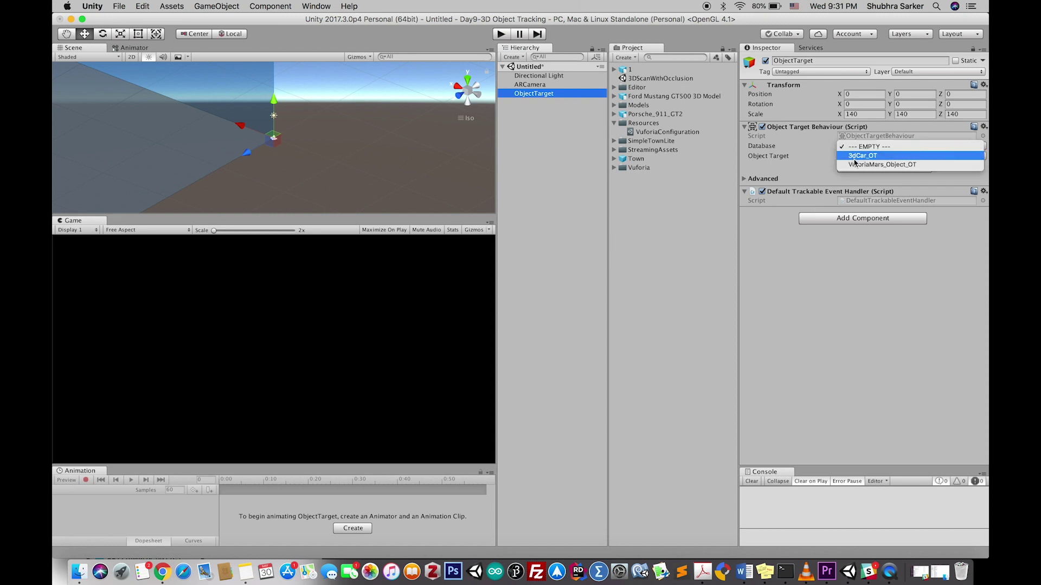
click(859, 157)
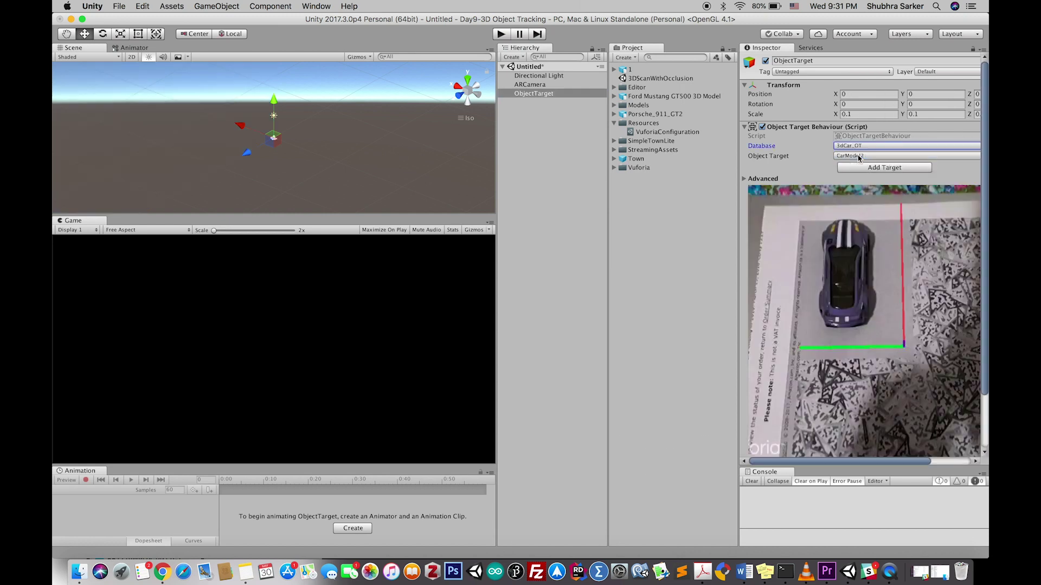
click(848, 156)
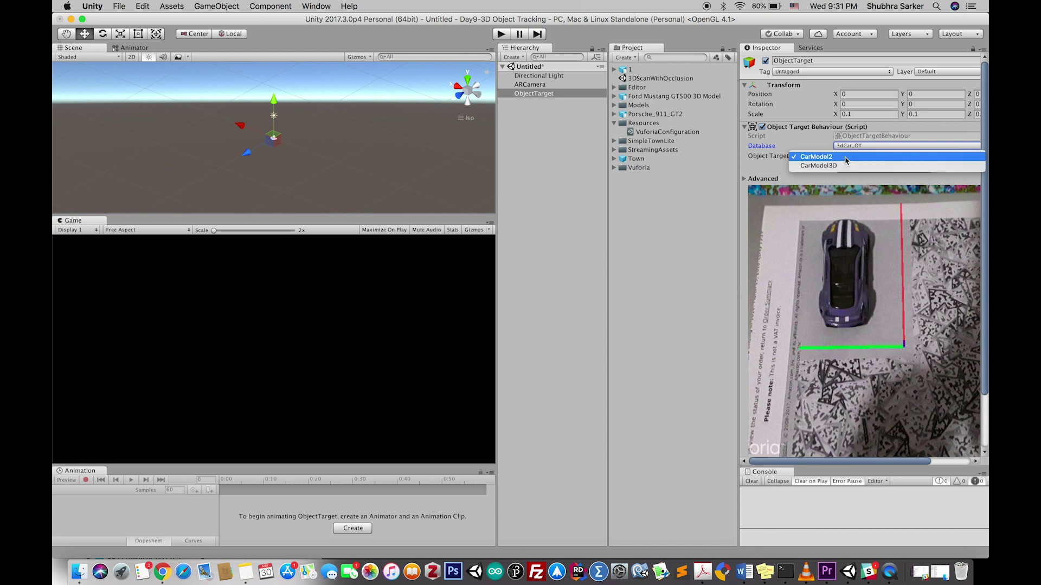
click(846, 166)
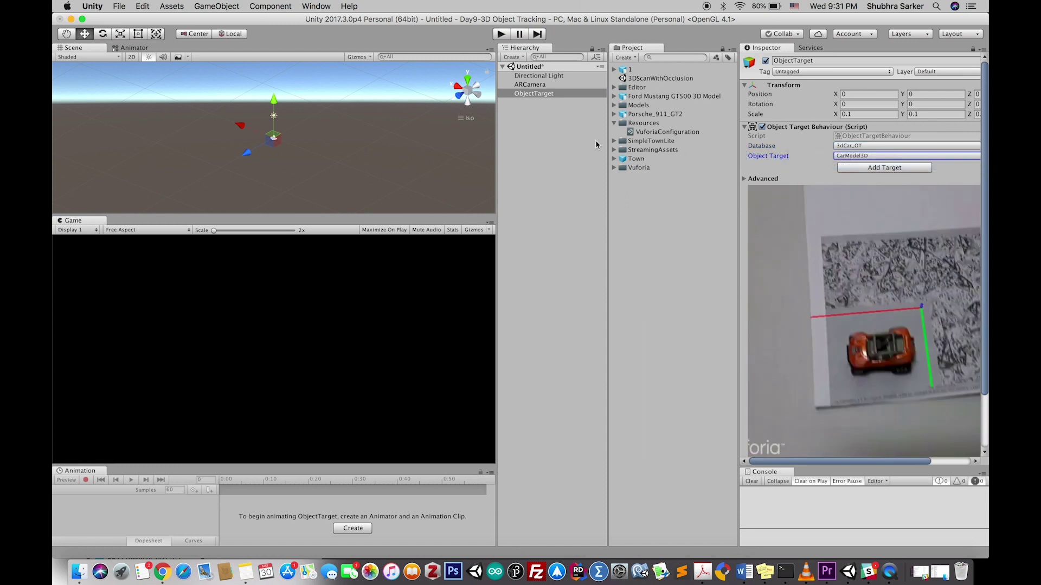
Step: Set the ObjectTarget's scale to 1
click(534, 95)
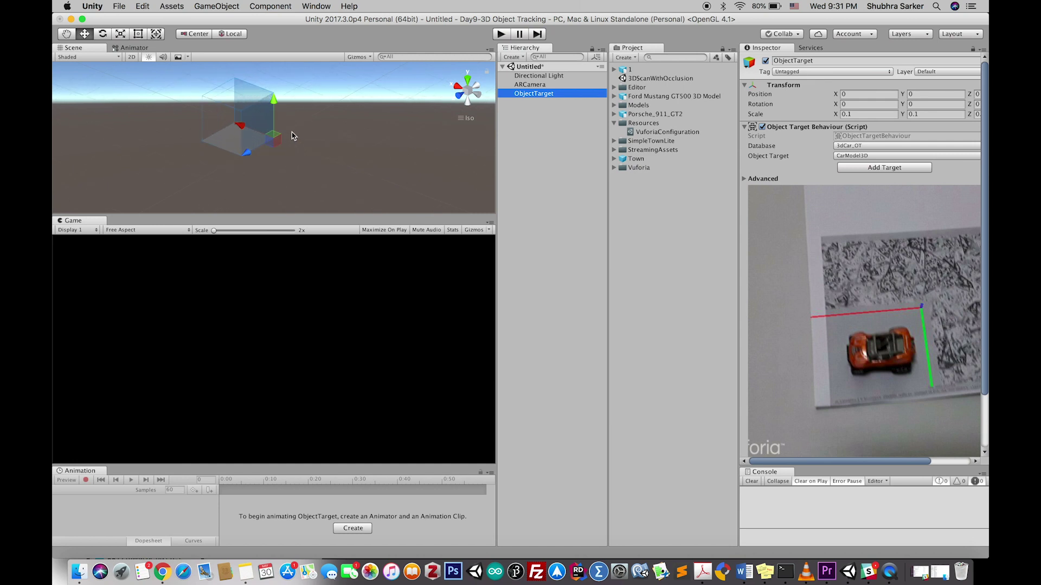
alt+drag(293, 130, 330, 187)
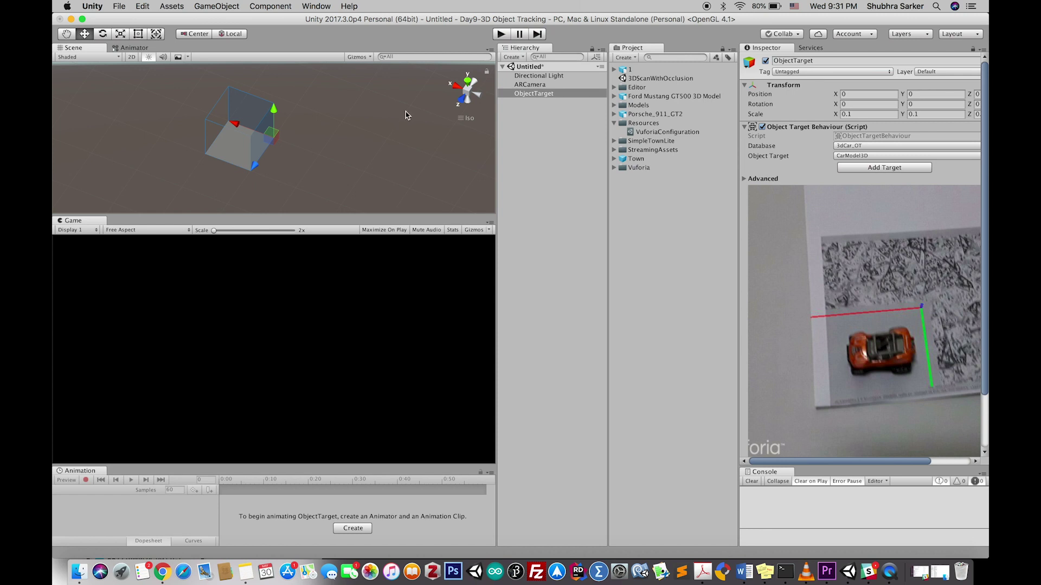
click(859, 114)
text(1)
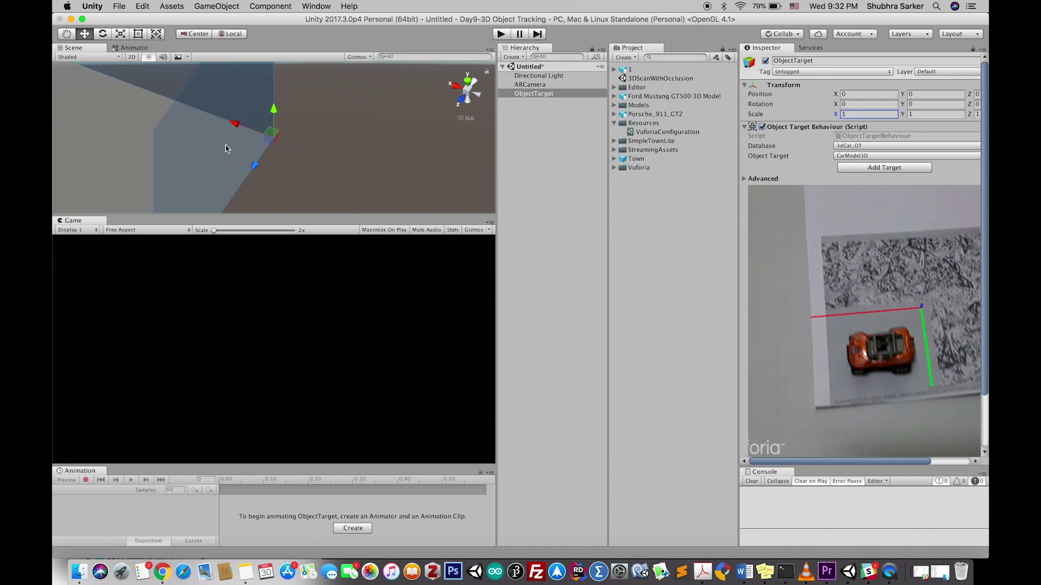
Step: Drag the Ford Mustang GT500 model into the scene and frame it
scroll(226, 149, down, 5)
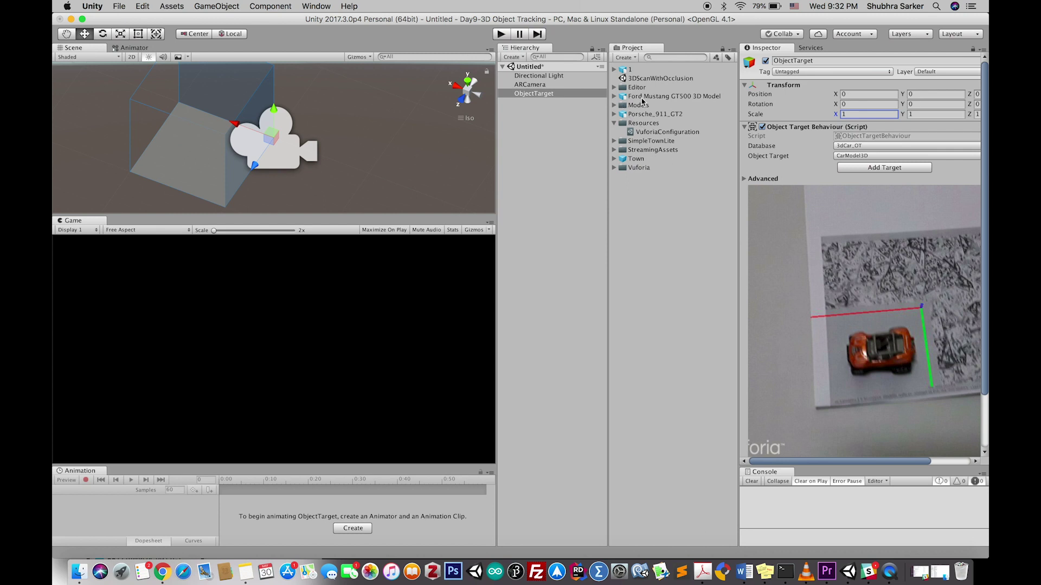
drag(650, 96, 250, 144)
key(f)
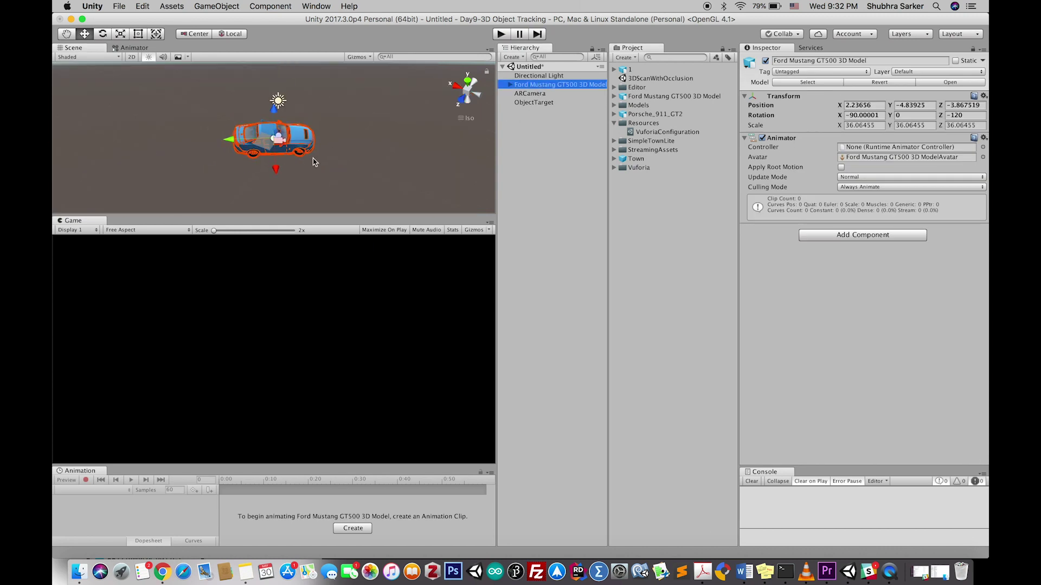
Step: Shrink the Mustang to about scale 15 and rotate it to about -93° on Z
click(120, 34)
click(267, 142)
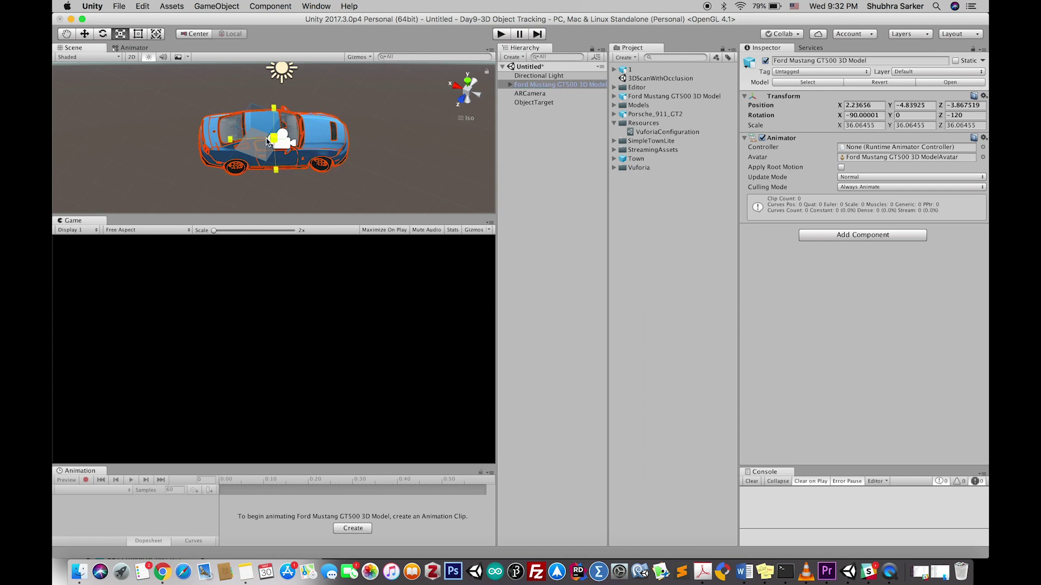
drag(267, 142, 242, 140)
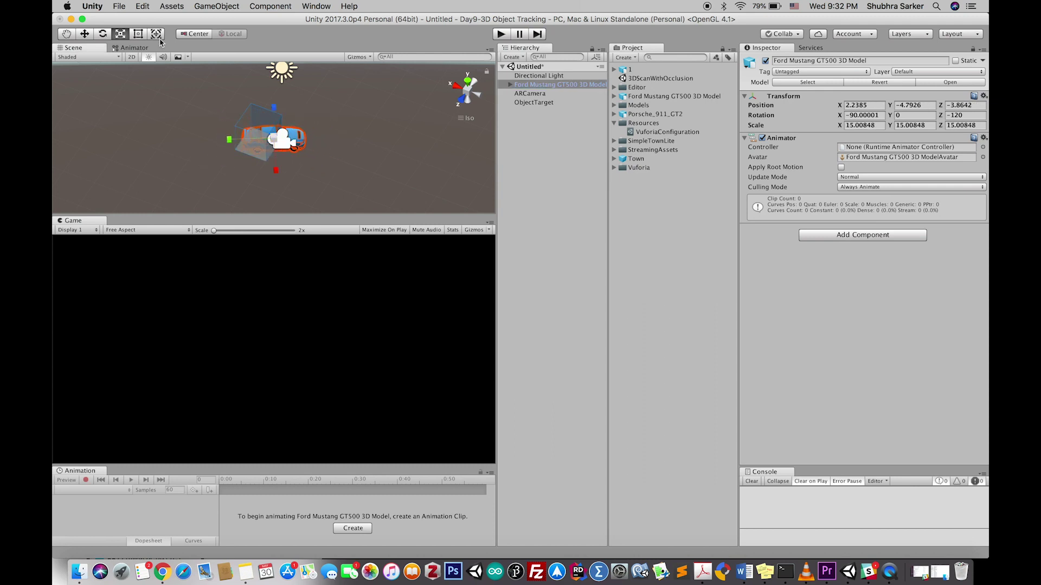
click(102, 34)
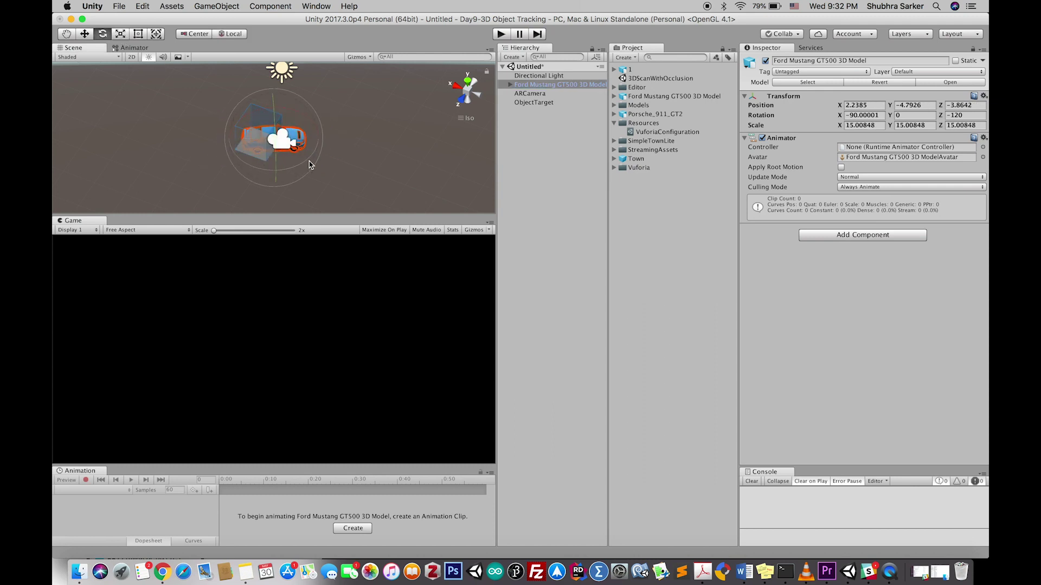
drag(314, 161, 289, 182)
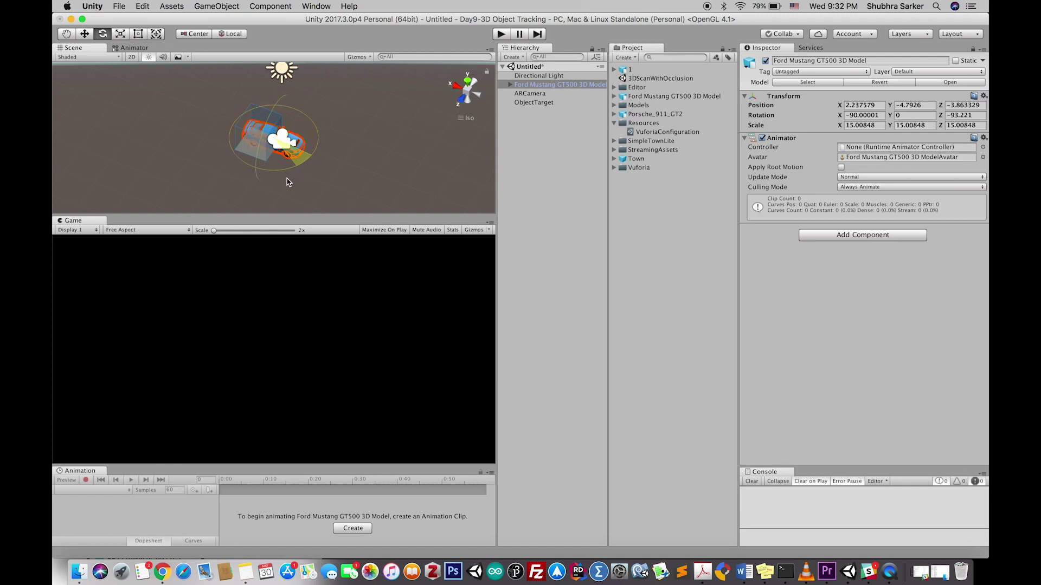
Step: Shrink the car further to fit the target and parent it under ObjectTarget
click(120, 34)
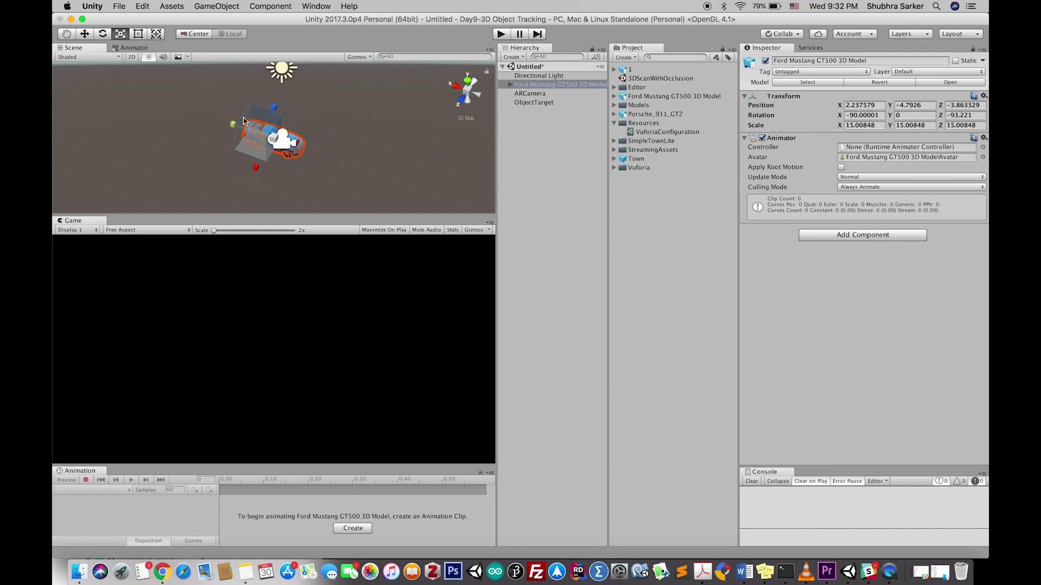
drag(243, 121, 141, 217)
click(84, 34)
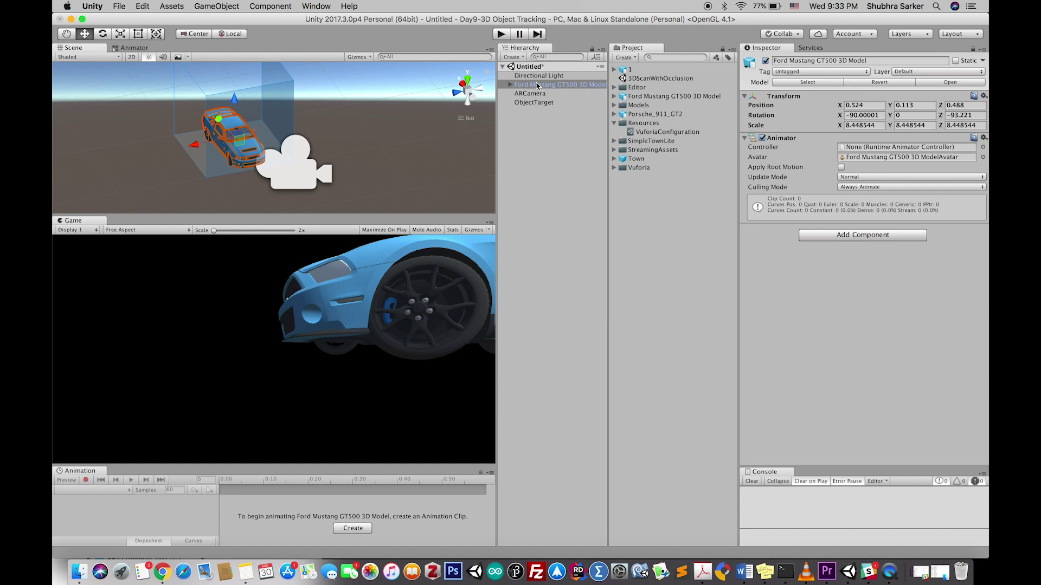
drag(537, 85, 534, 103)
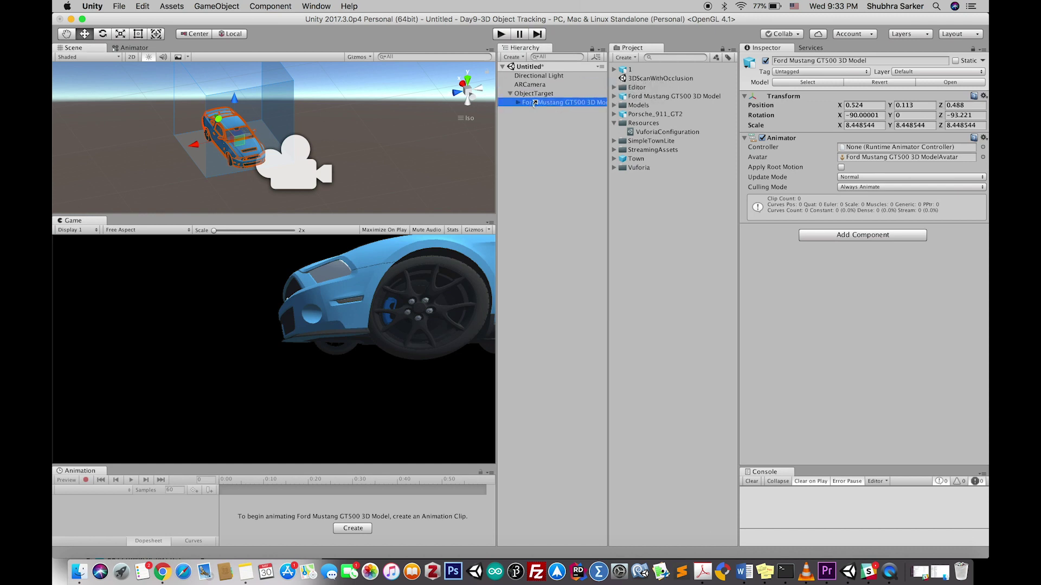